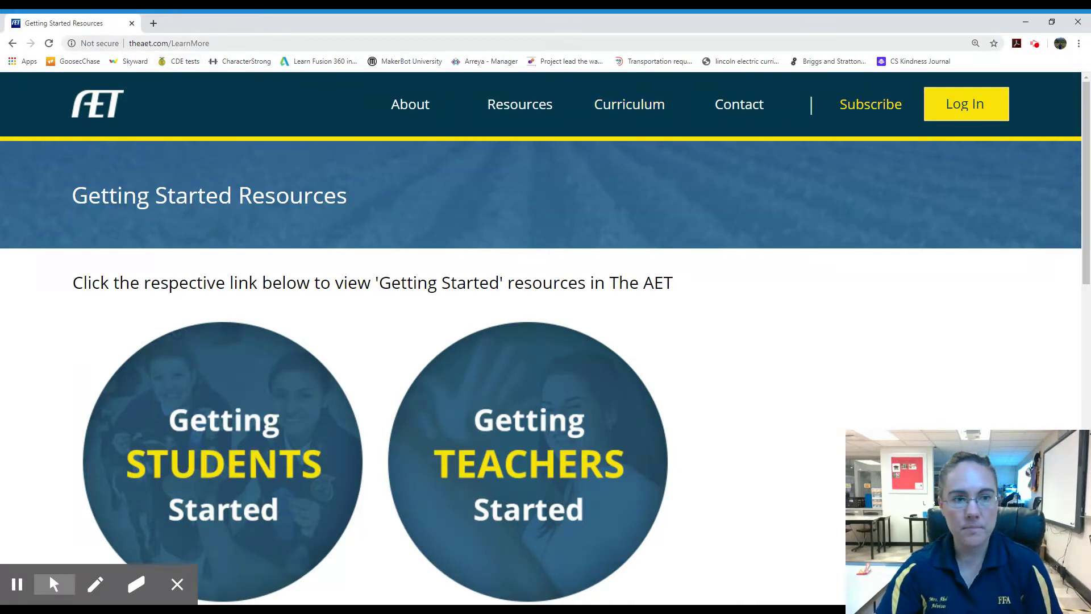
Open The AET login page
click(960, 113)
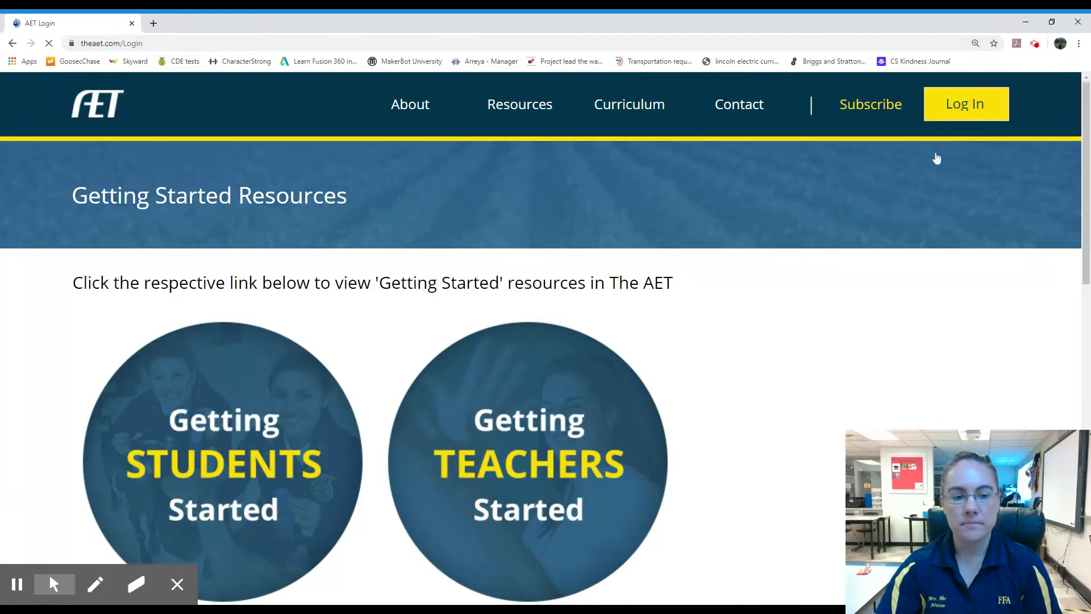
mouse_move(29, 573)
click(20, 544)
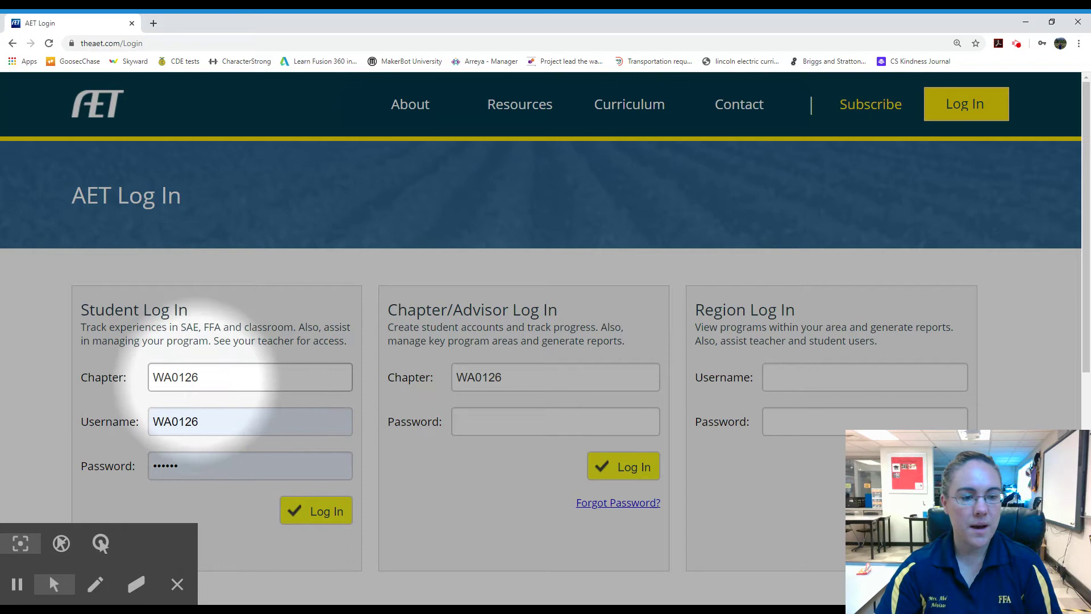
Sign in with the student username and password to reach the Student Dashboard
click(215, 424)
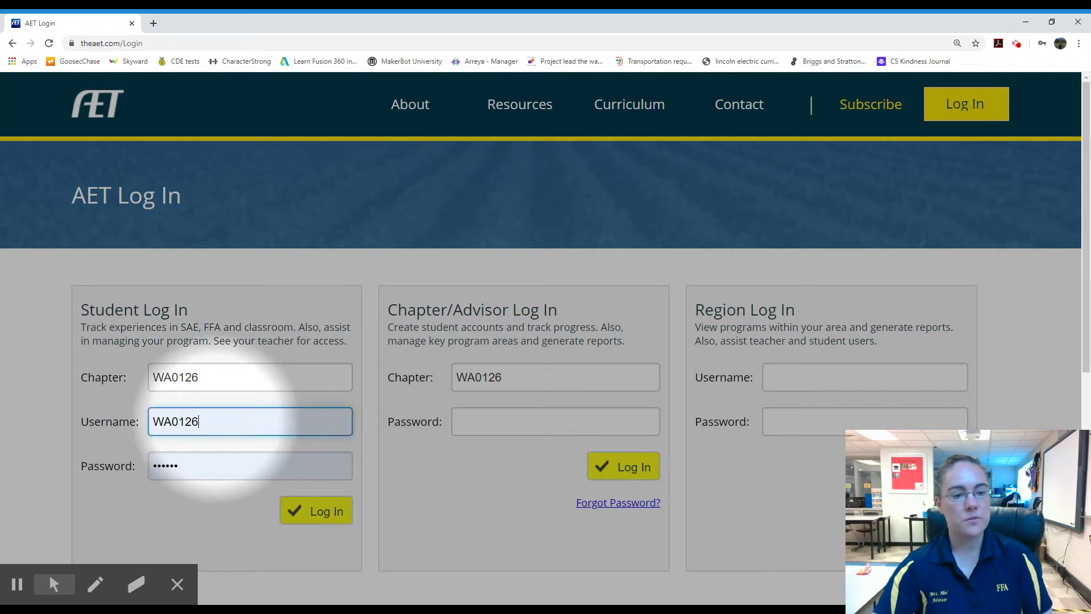
key(BackSpace)
key(BackSpace)
key(BackSpace)
key(BackSpace)
key(BackSpace)
key(BackSpace)
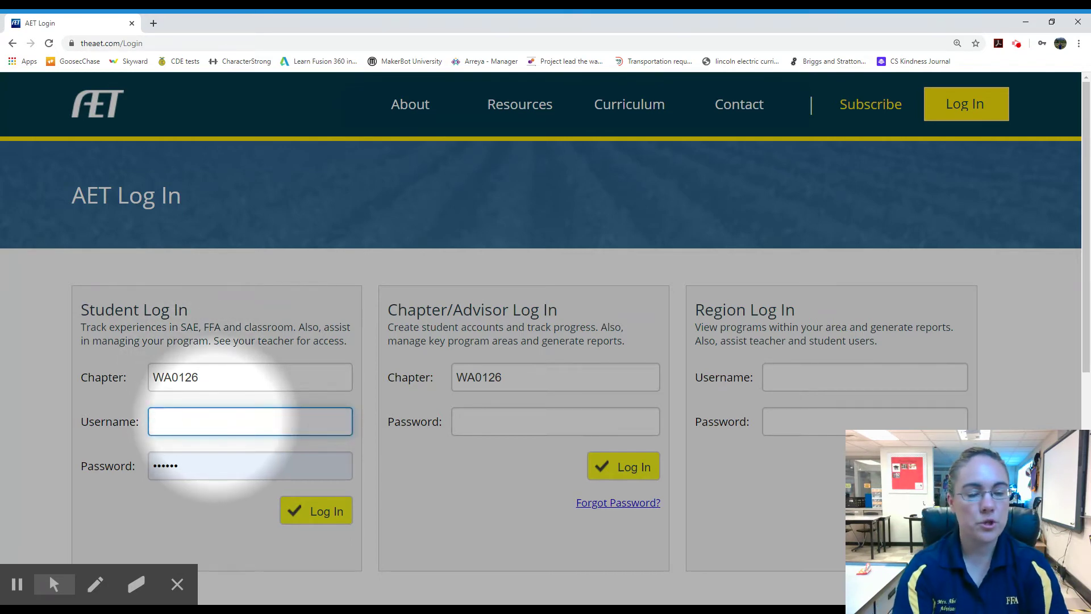
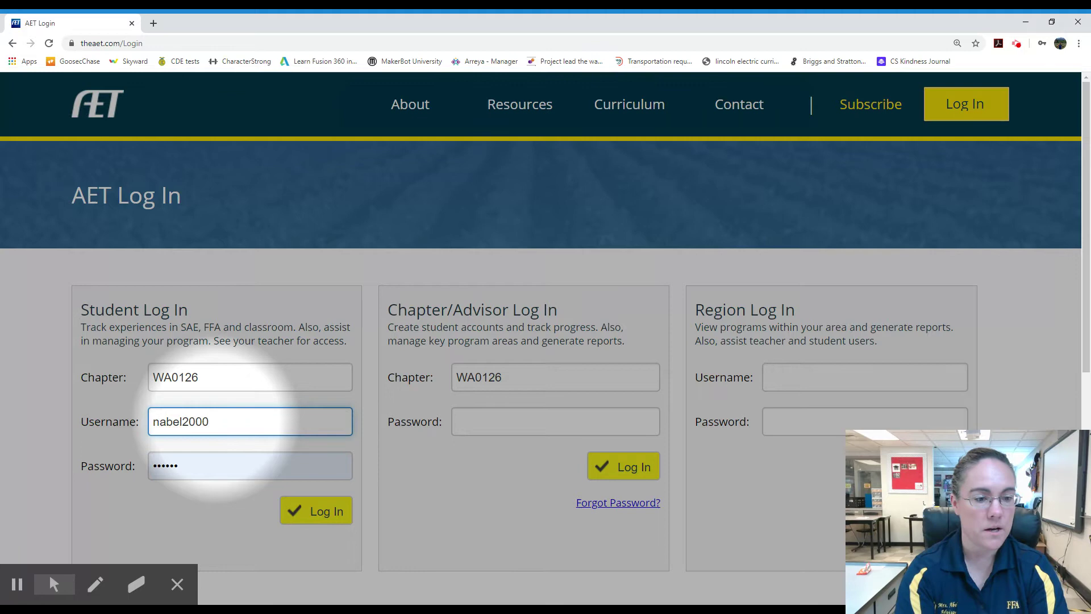
key(Tab)
text(••••••)
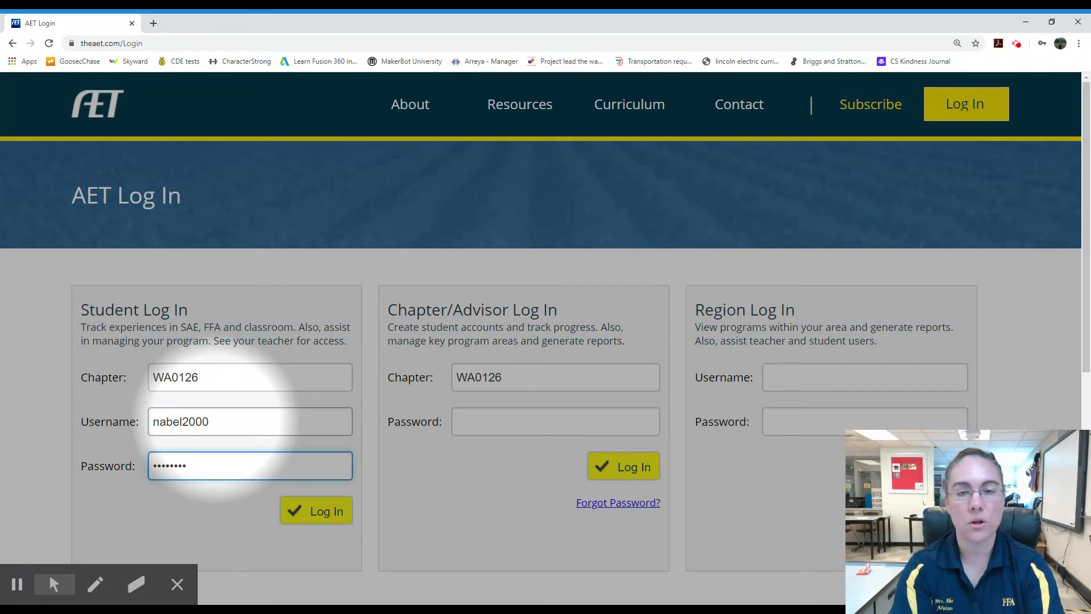
key(Return)
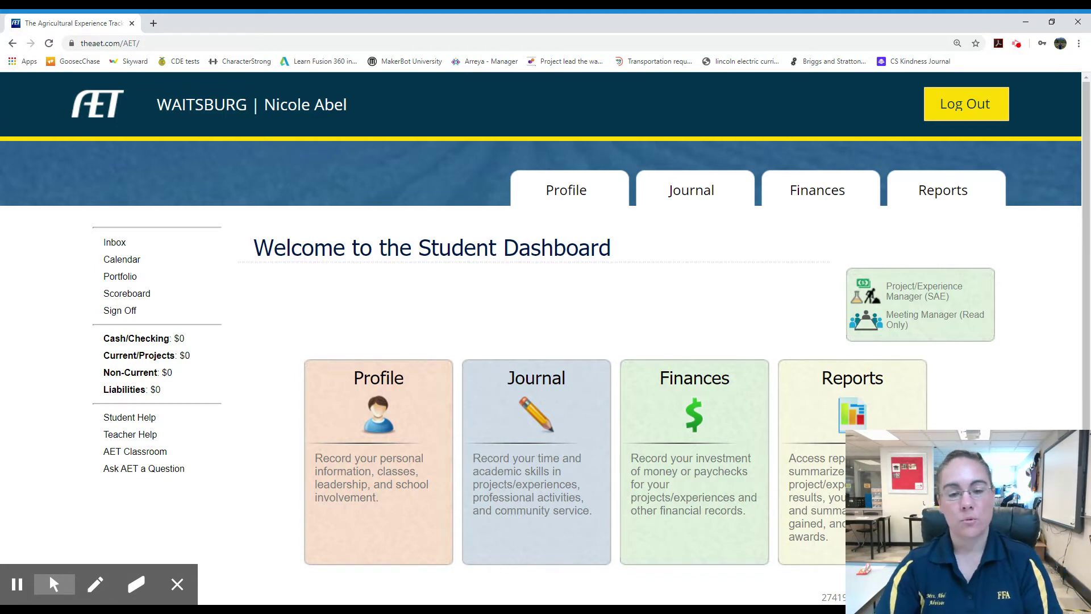
Start a new SAE project time entry from the Journal section
click(54, 584)
click(20, 543)
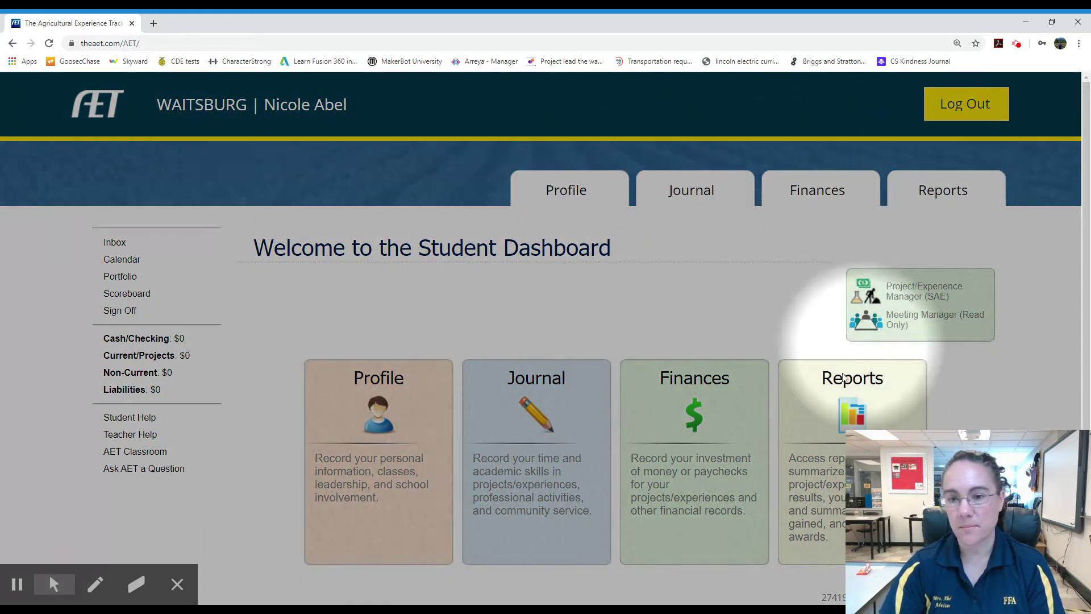
click(532, 429)
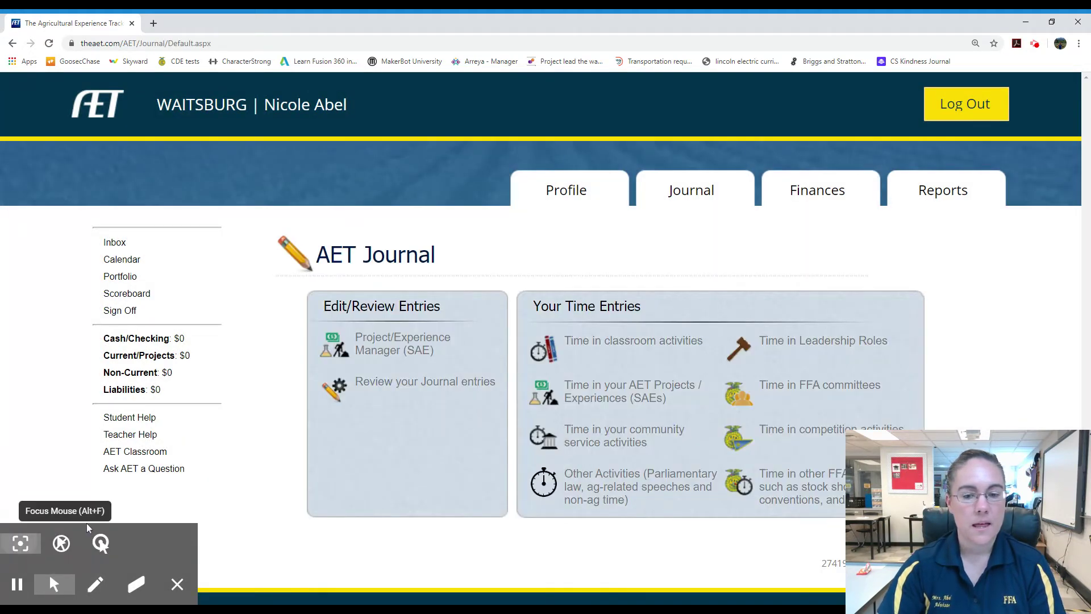
click(20, 543)
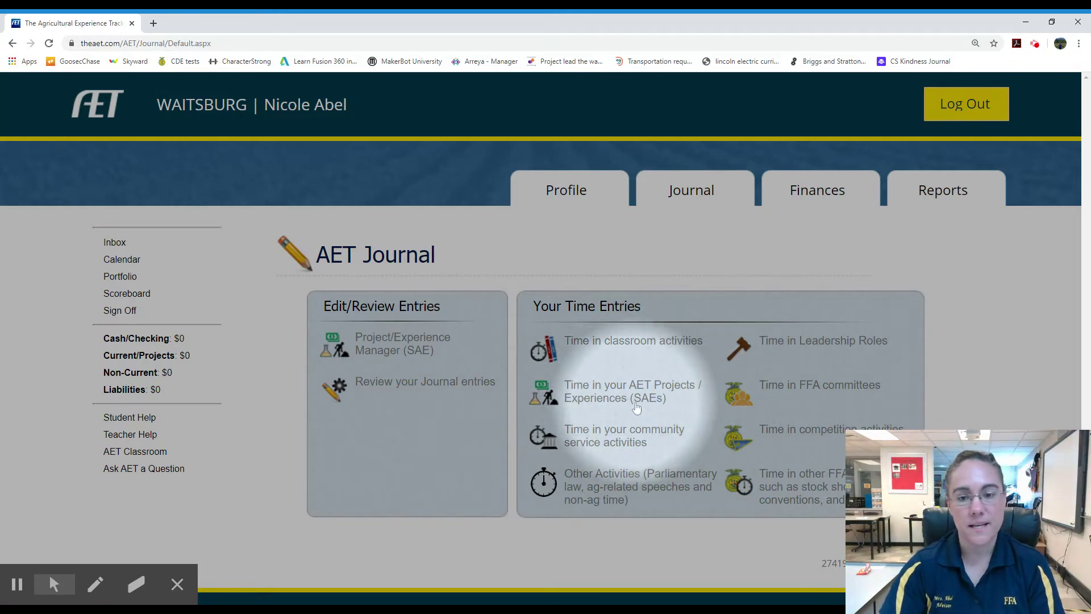
click(624, 401)
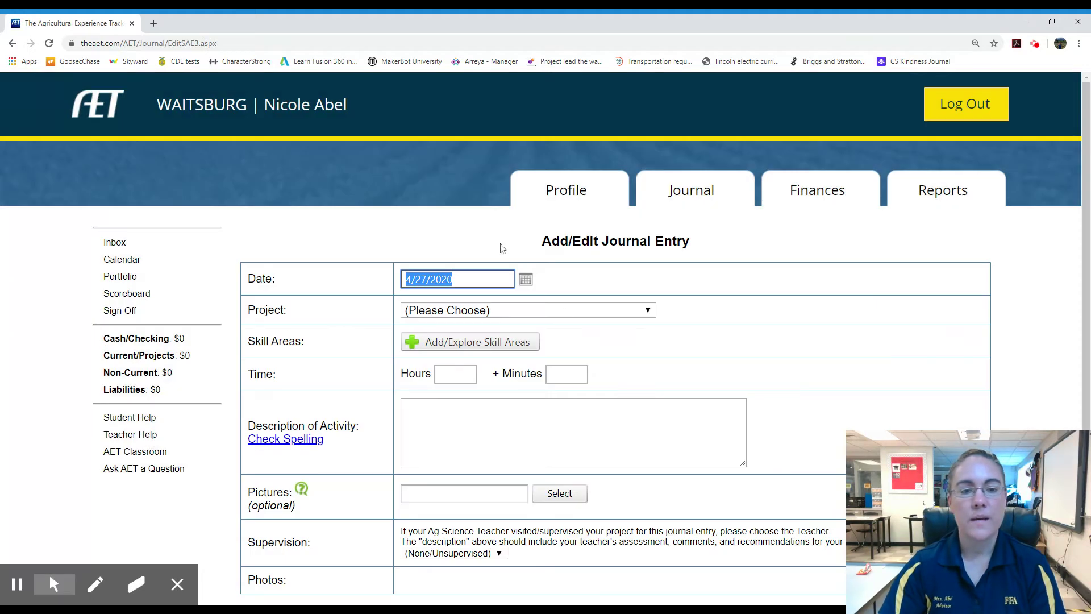
Date the entry 4/24/2020 and assign it to the Swine Barn maintenance project
click(527, 282)
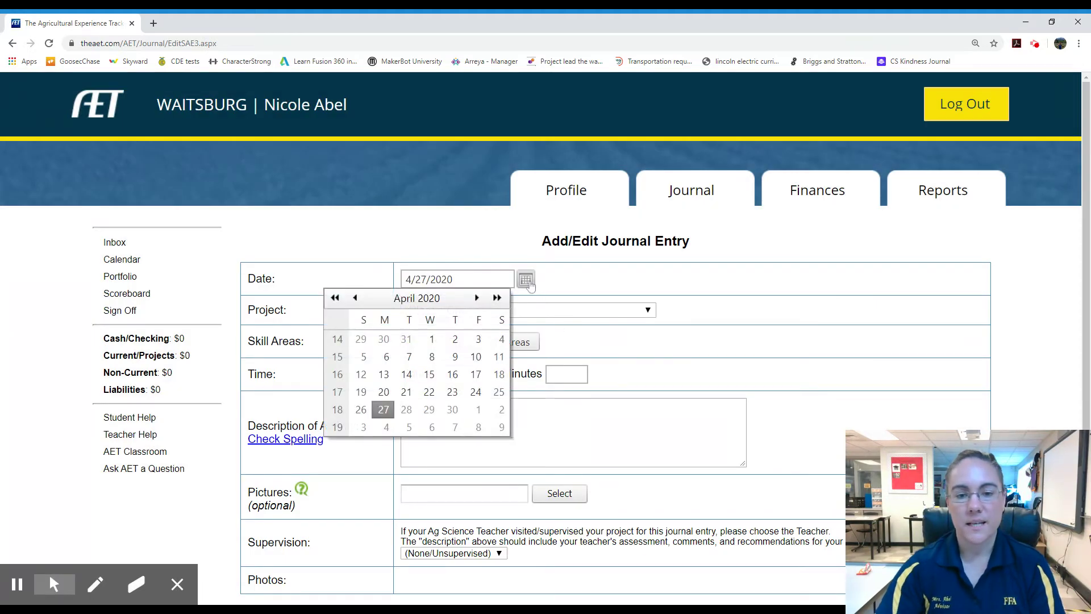
click(475, 393)
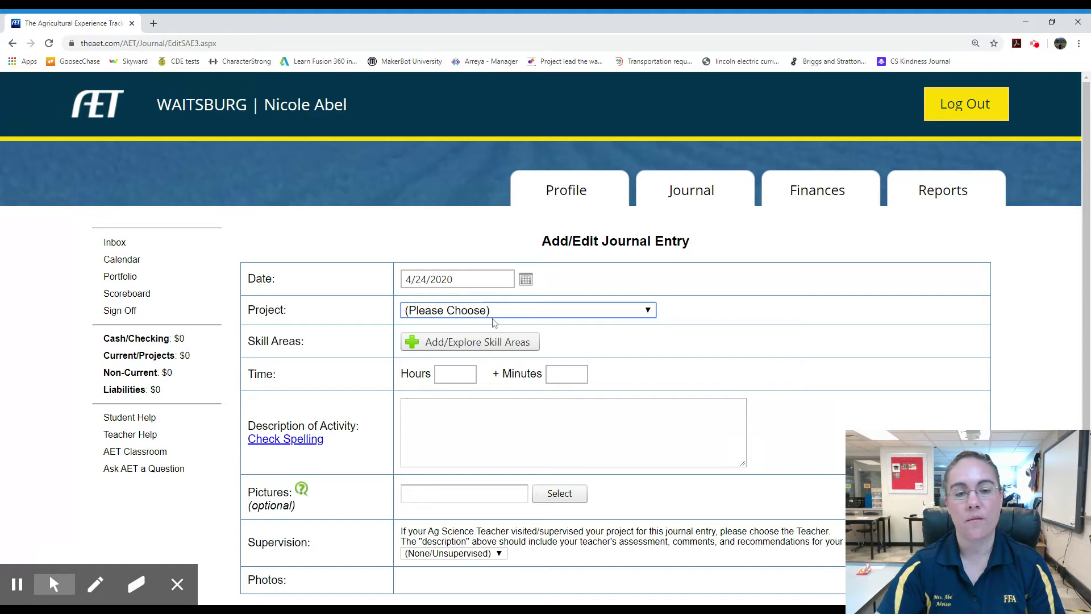
click(492, 322)
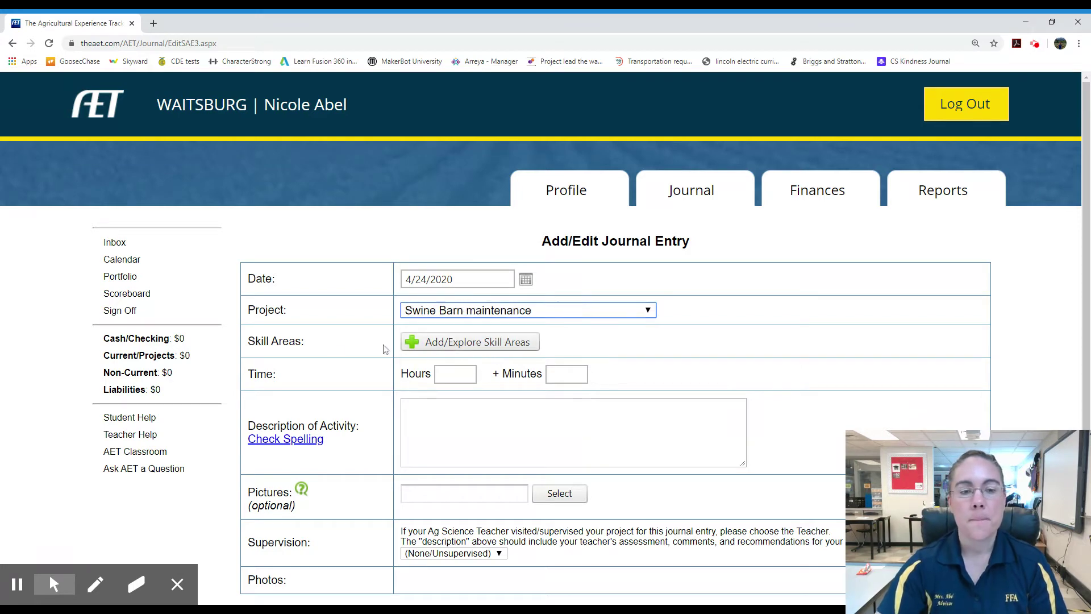
Add Animal Systems skill AS.02.01 (animal welfare management techniques) to the entry
click(491, 343)
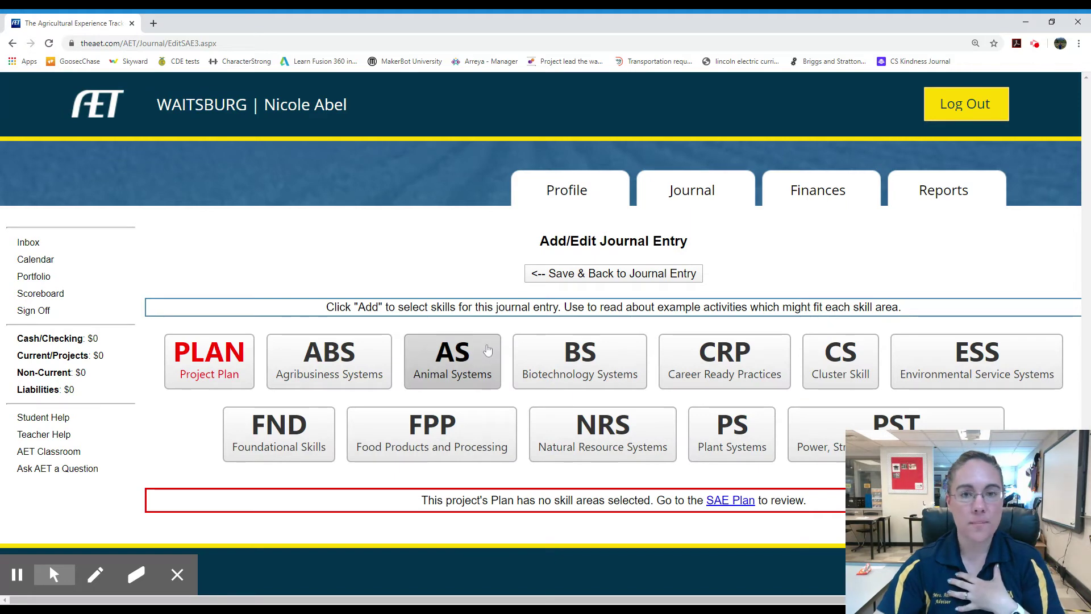
click(478, 368)
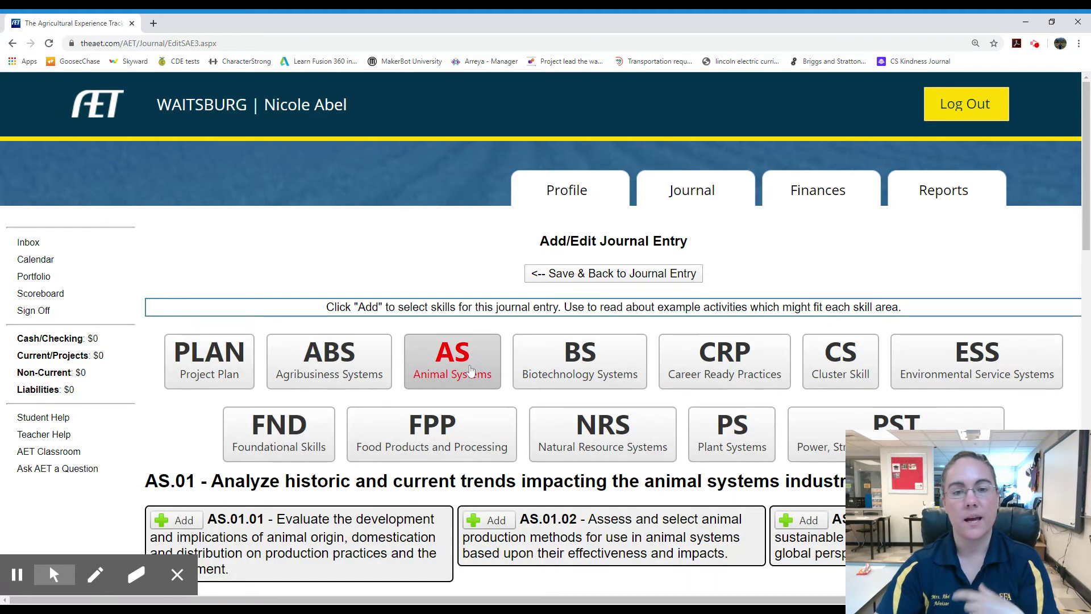
scroll(503, 391, down, 5)
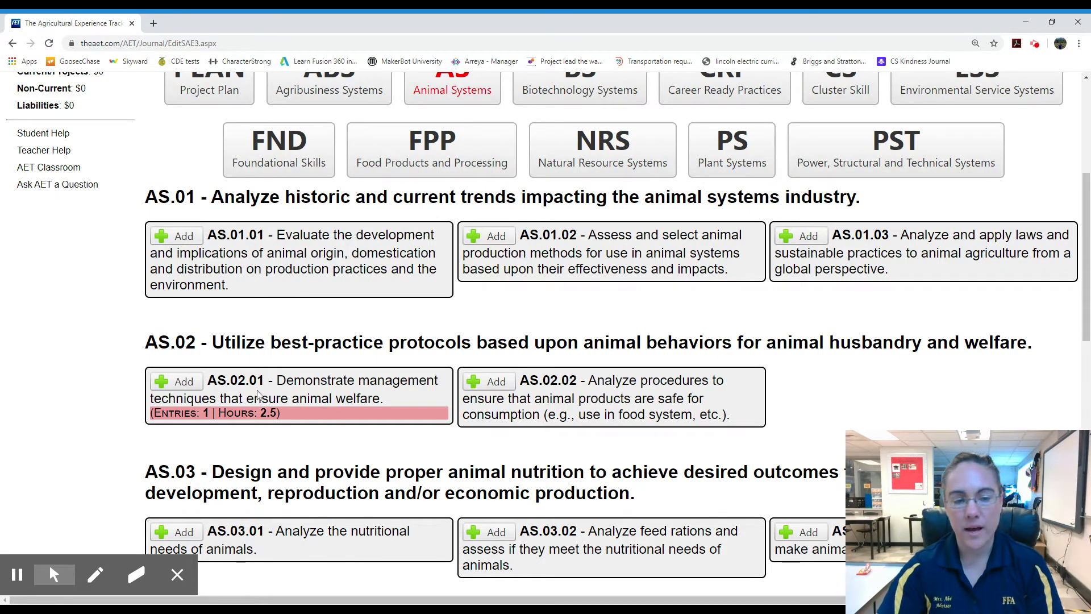
click(183, 382)
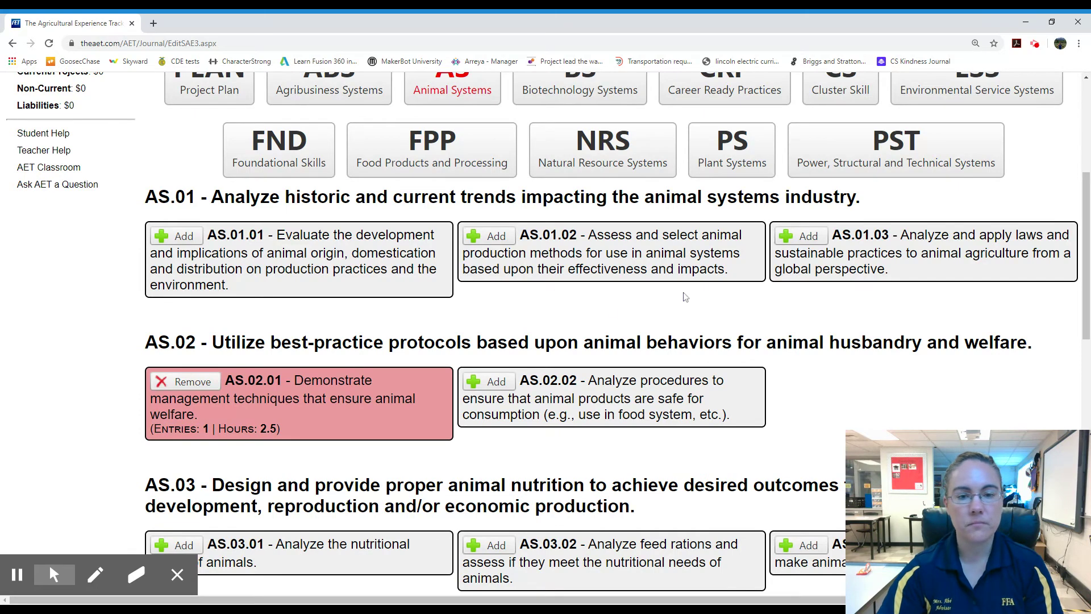
scroll(585, 361, up, 5)
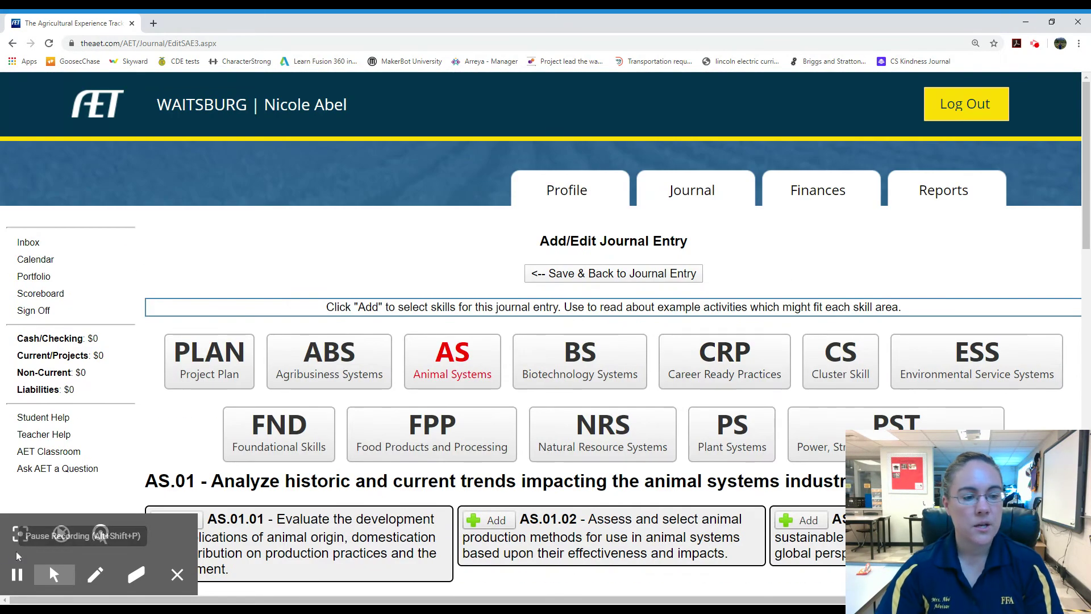
click(21, 533)
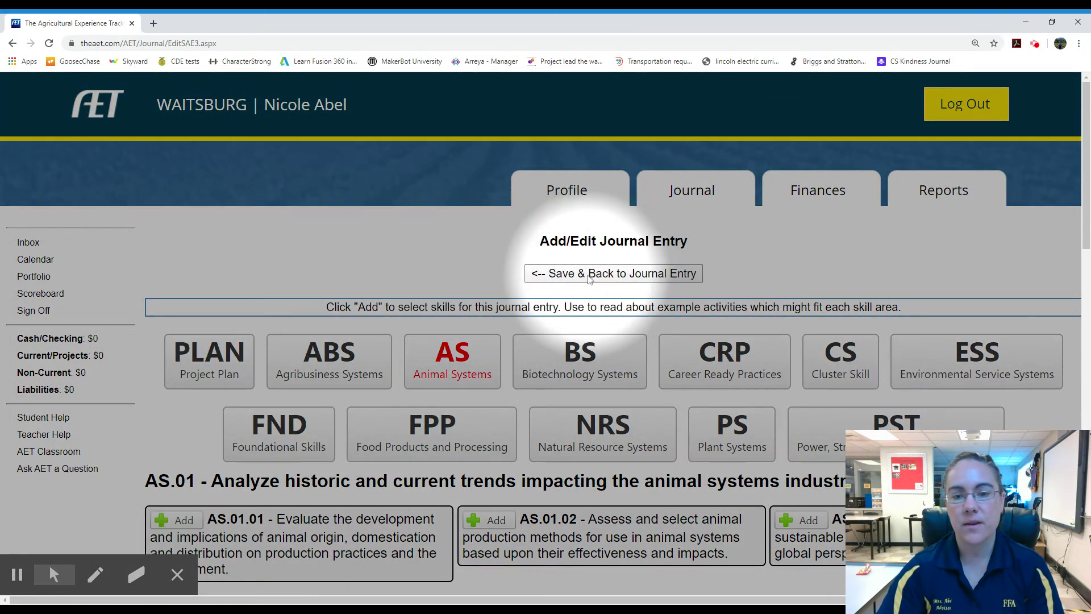
Log 2 hours 30 minutes with description 'installed pig water nipples at both barns'
click(591, 278)
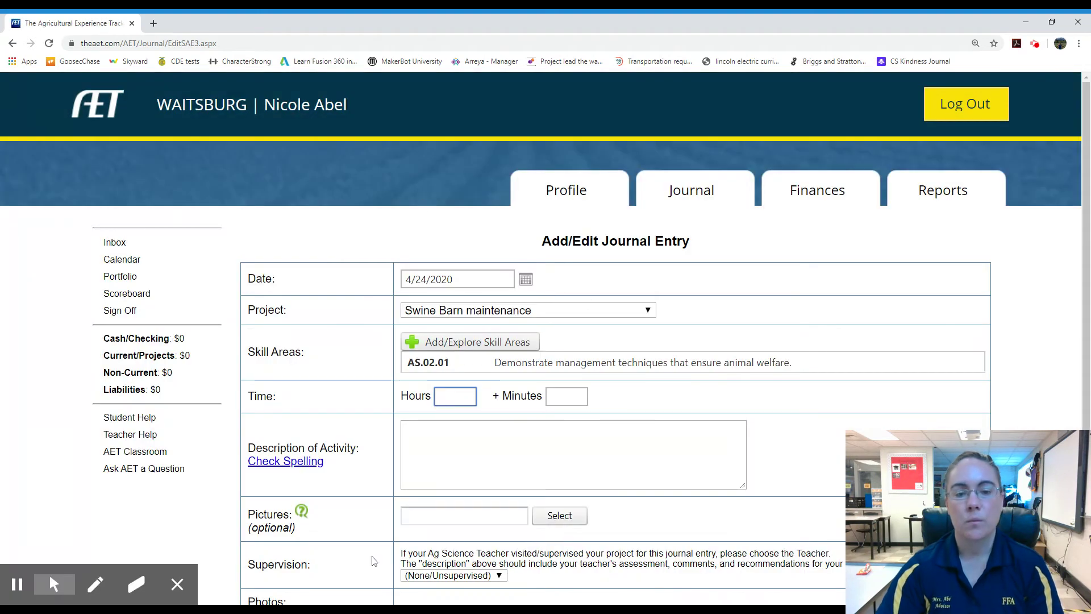
scroll(473, 356, down, 1)
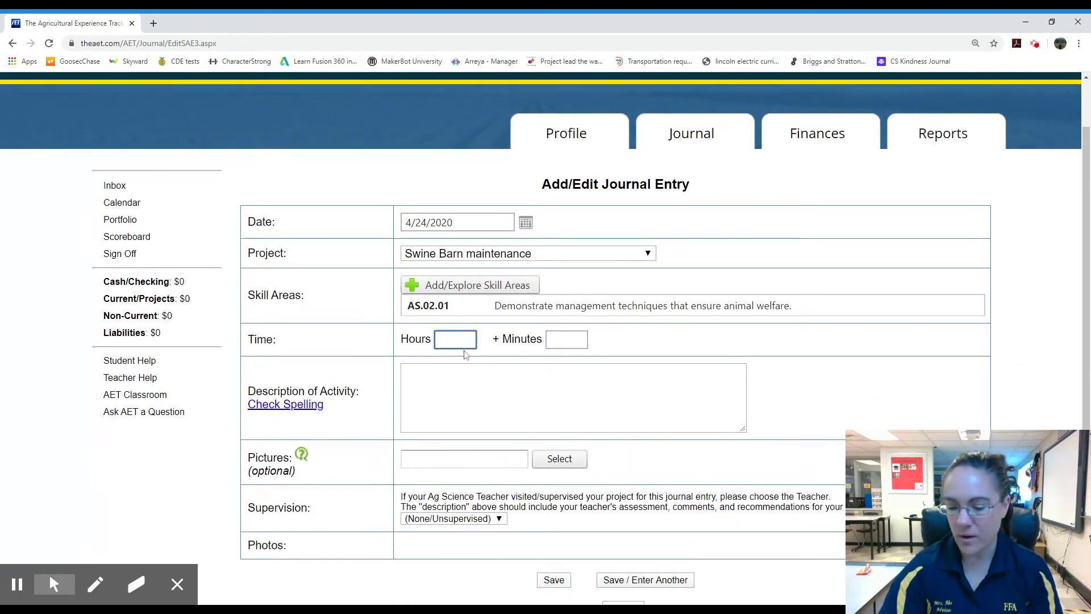
text(2)
key(Tab)
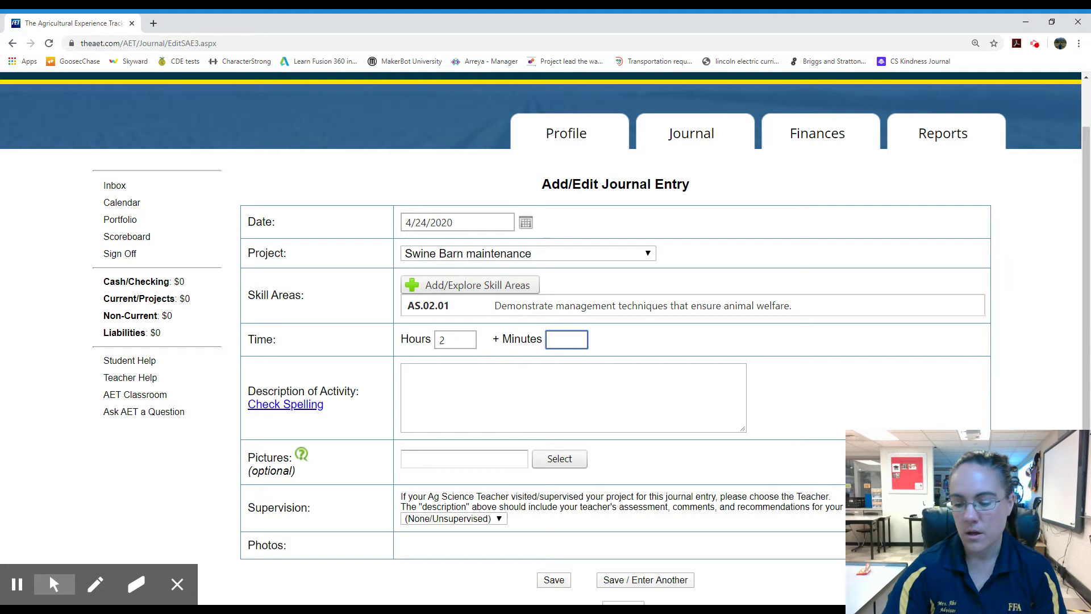
text(30)
click(404, 372)
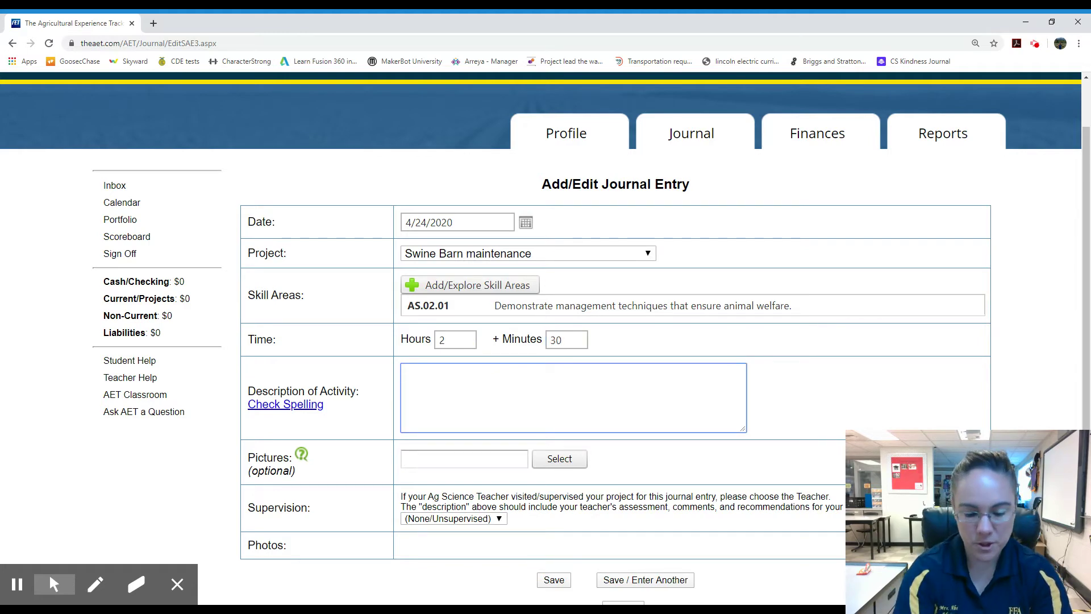
text(installed)
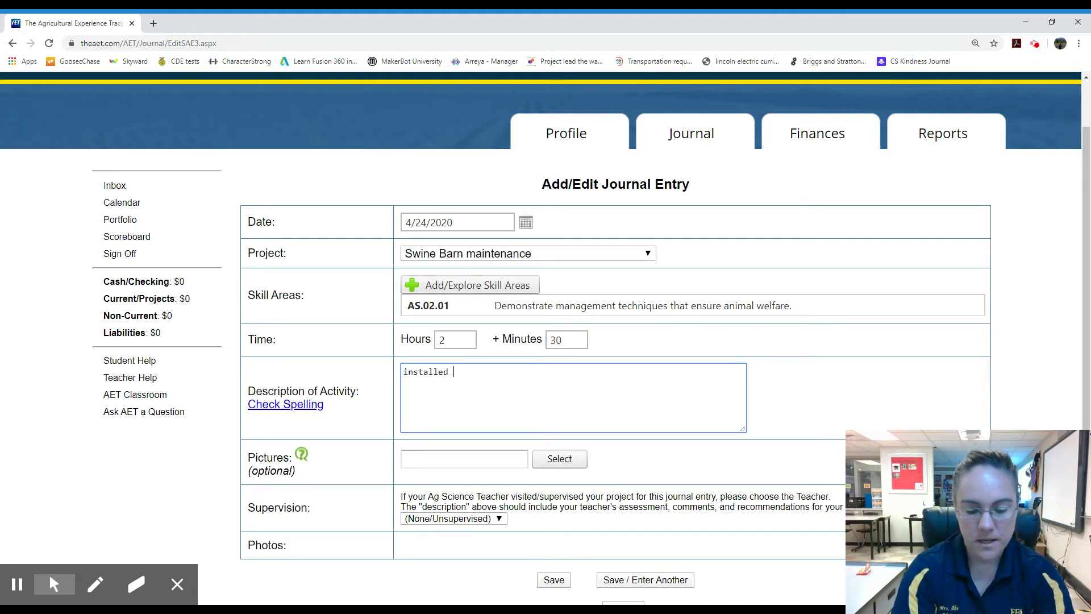
text( pig water ni)
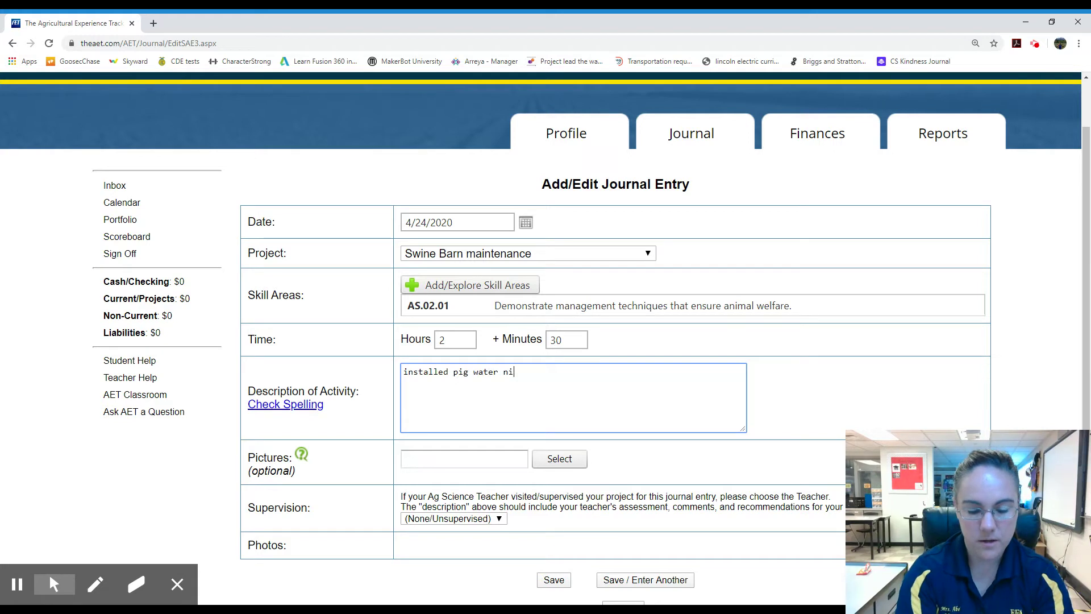
text(pples at both barns)
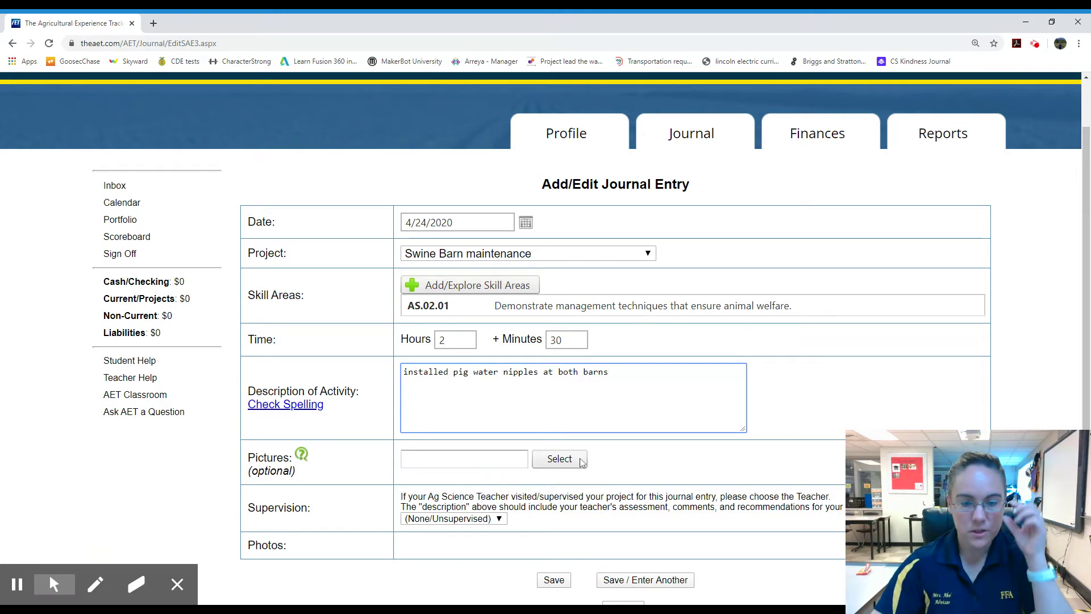
Attach a photo, select the supervising teacher, and save the journal entry
click(550, 464)
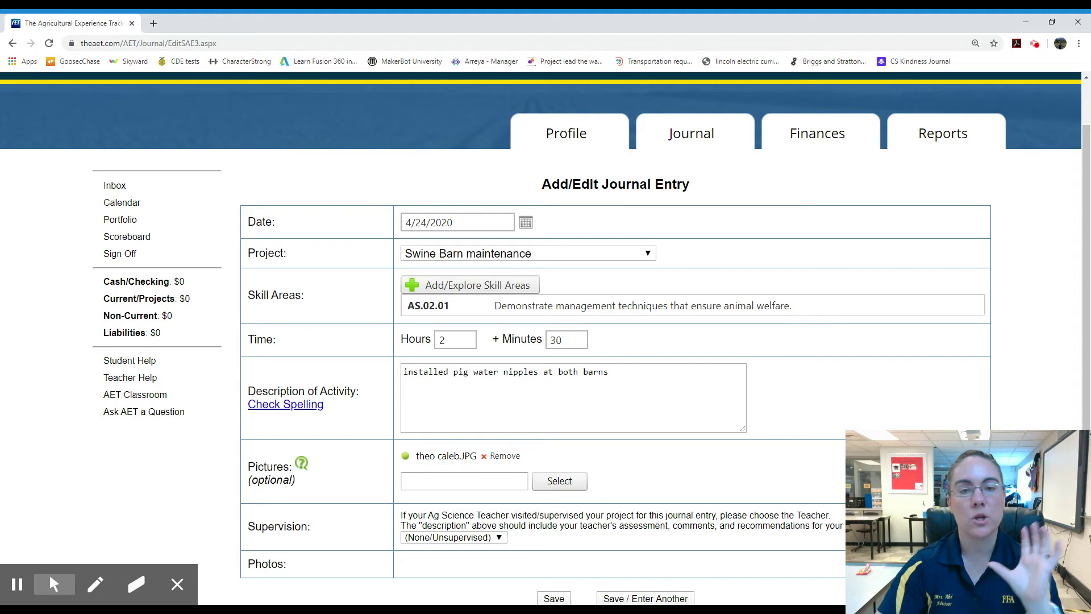
scroll(787, 434, down, 1)
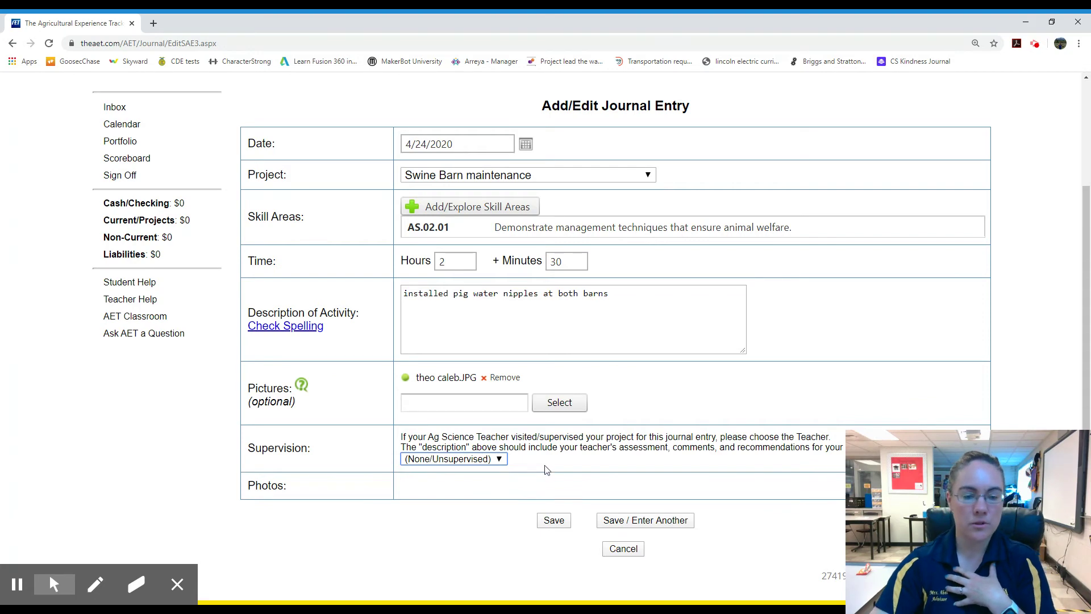
click(462, 493)
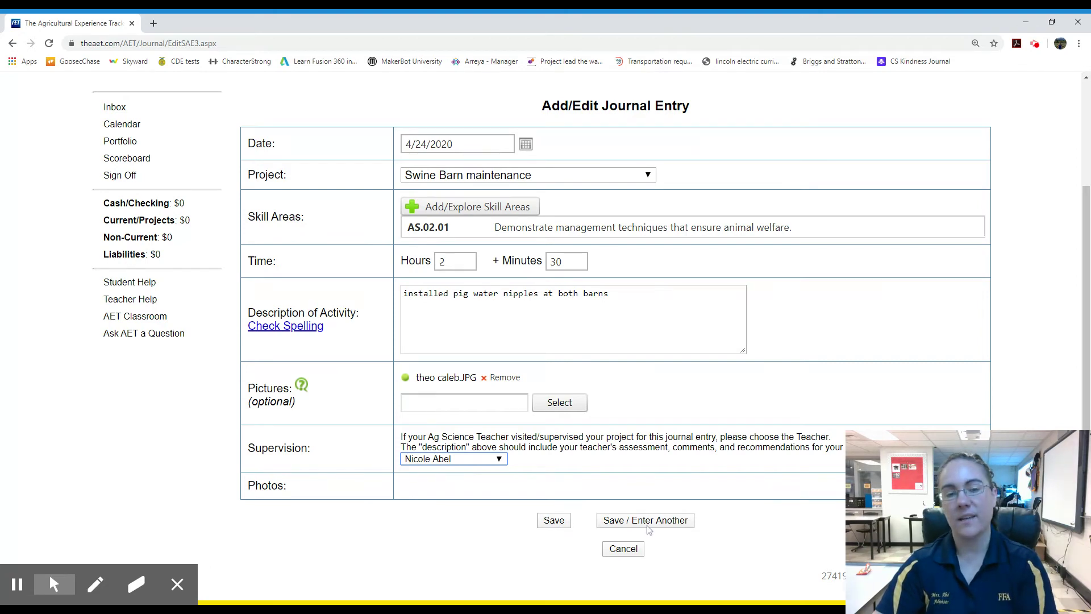
click(551, 520)
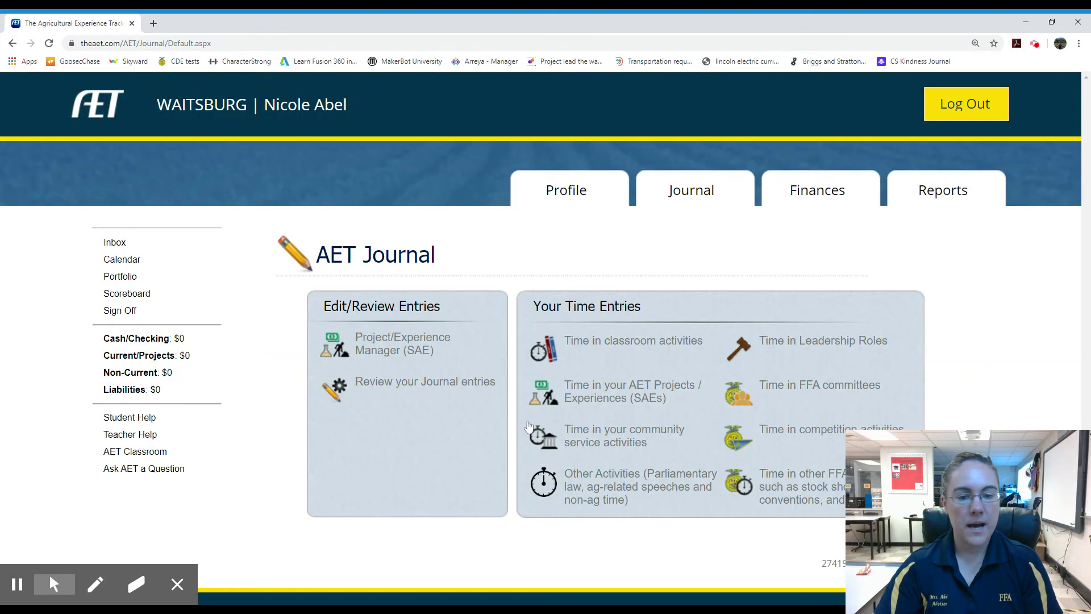
Review the journal list showing both 2:30 Swine Barn maintenance entries
click(20, 543)
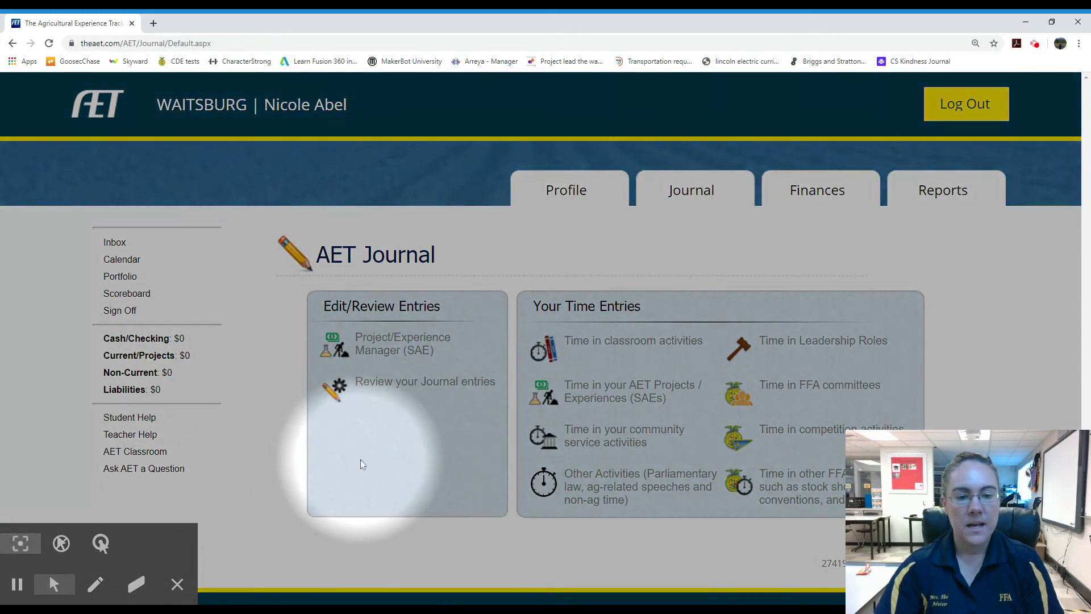
click(432, 386)
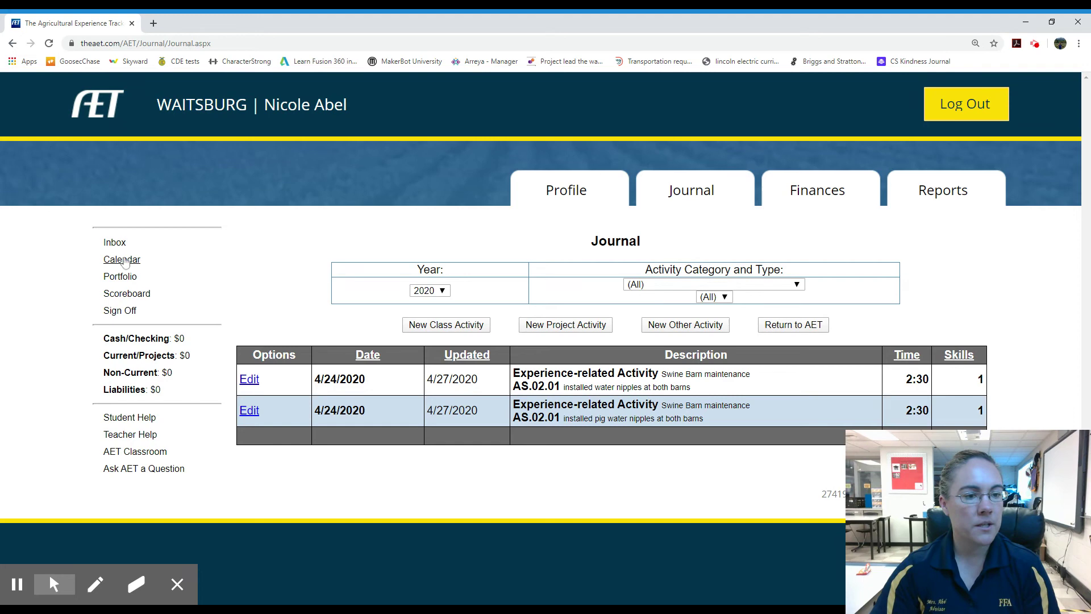
Upload IMG_4971.JPG to the portfolio under the Swine Barn maintenance experience
click(121, 279)
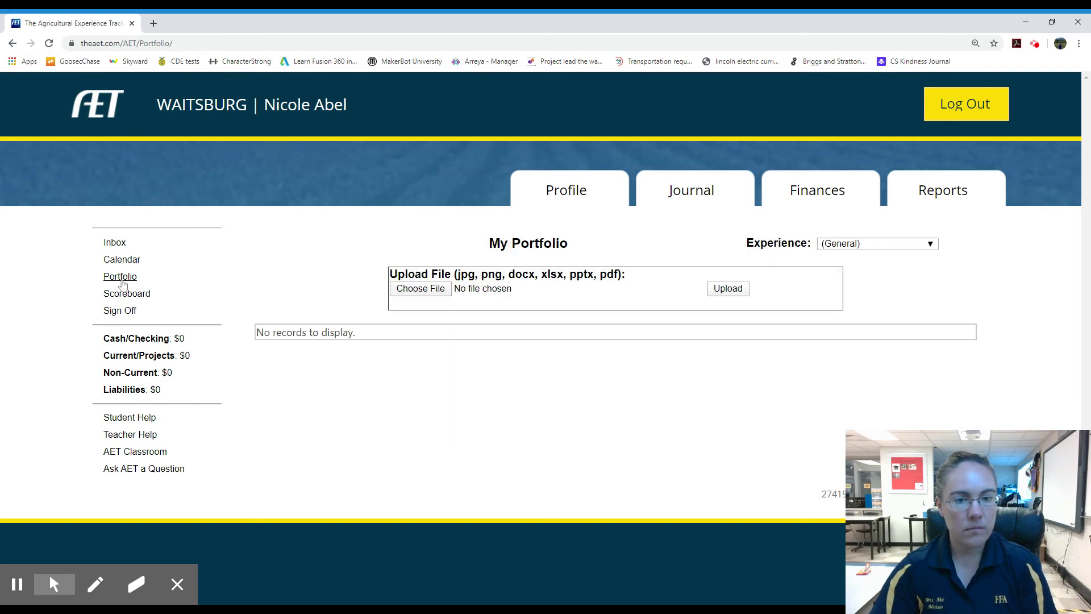
click(409, 292)
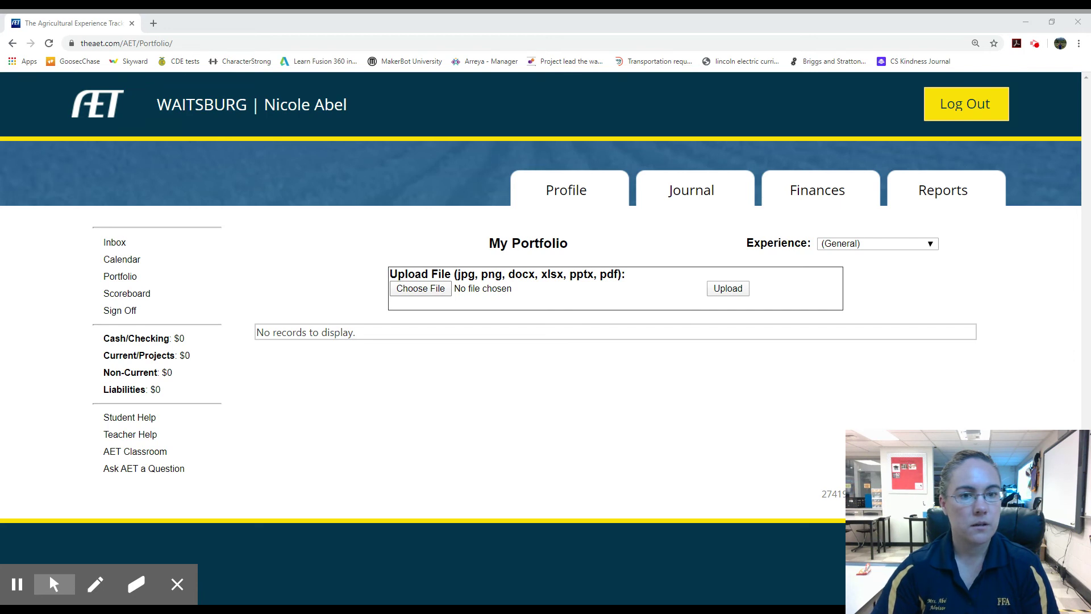
key(Return)
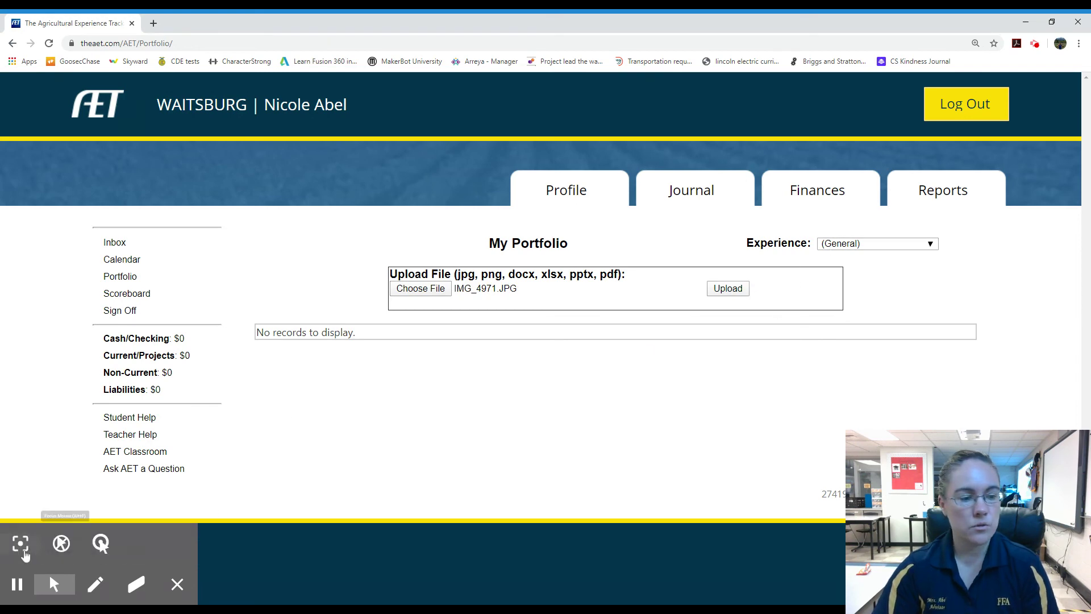
click(21, 543)
click(852, 244)
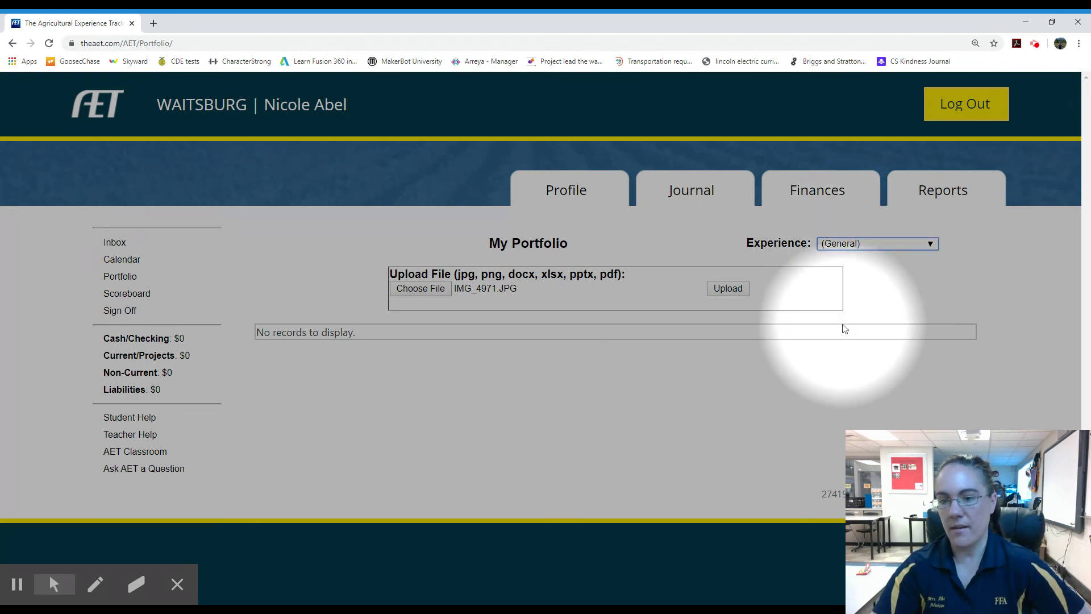
key(Down)
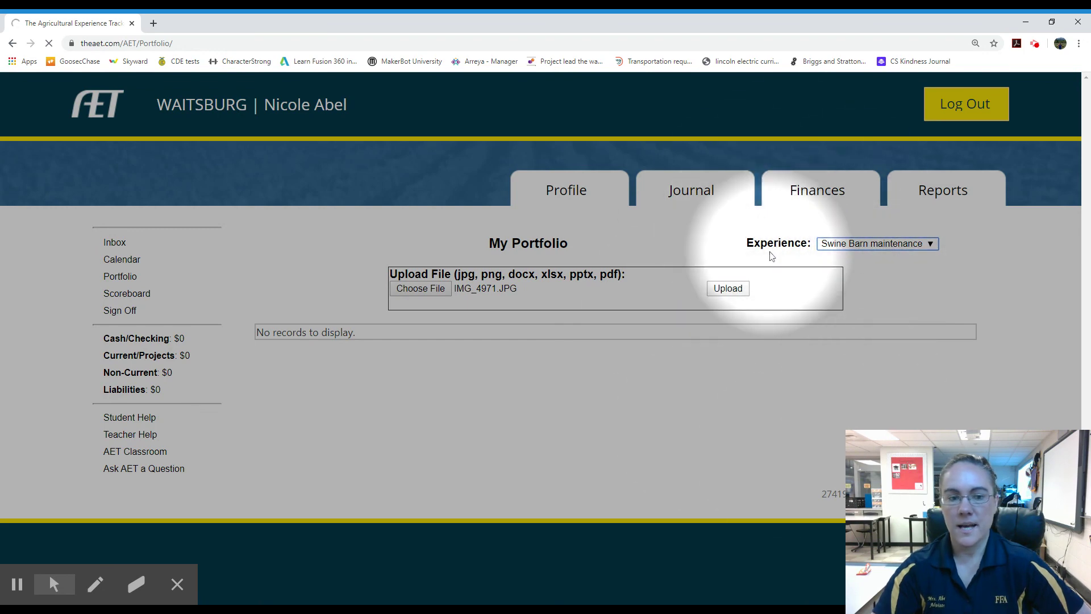
click(728, 289)
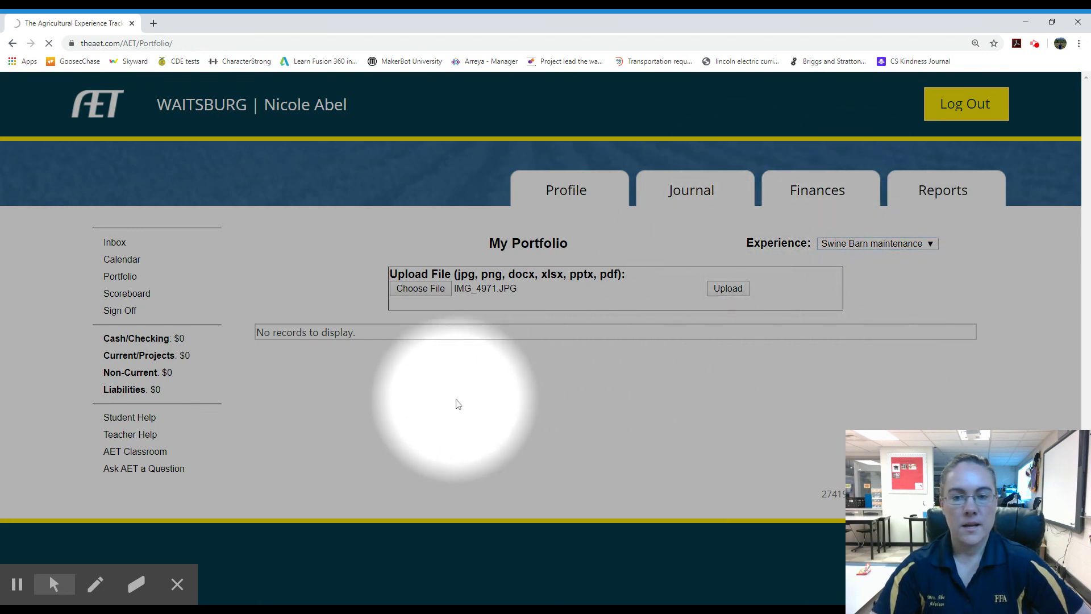
Scroll through the portfolio photos dated 4/27/2020 to confirm the upload
scroll(518, 427, down, 3)
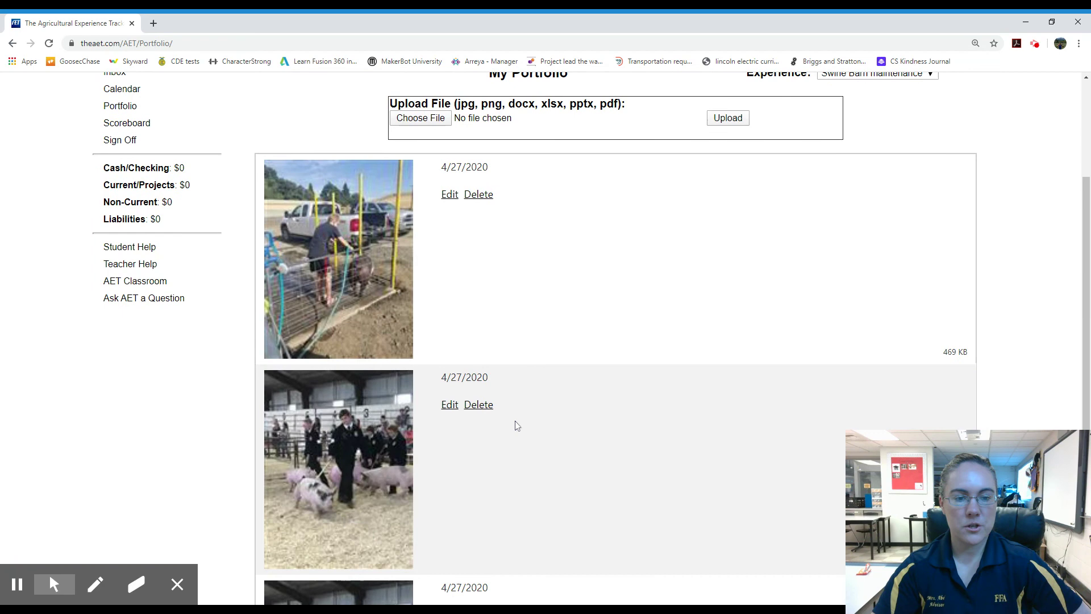
scroll(523, 427, down, 1)
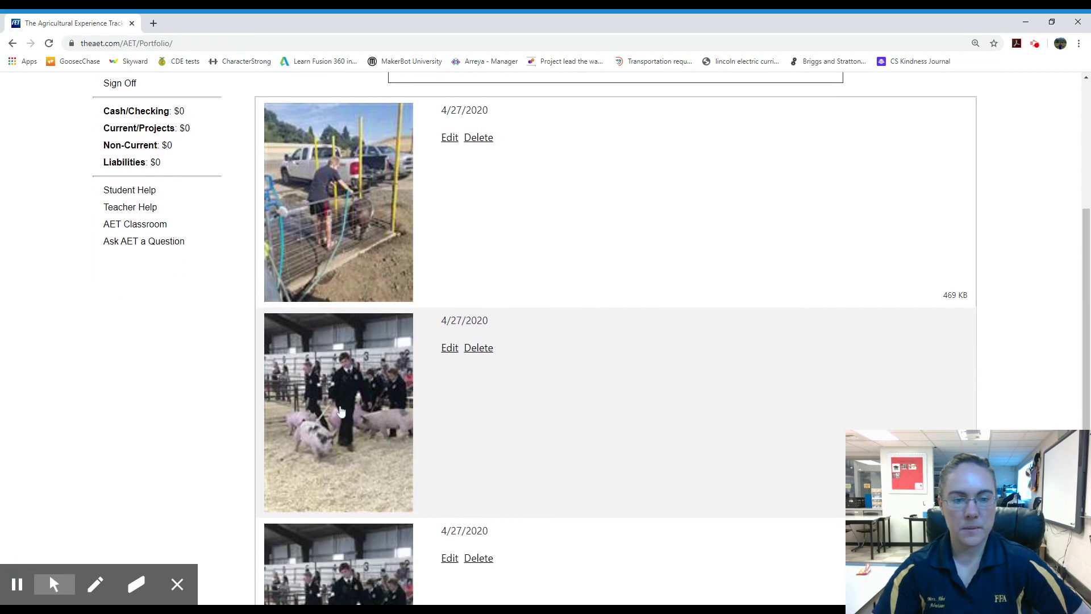
scroll(343, 397, up, 2)
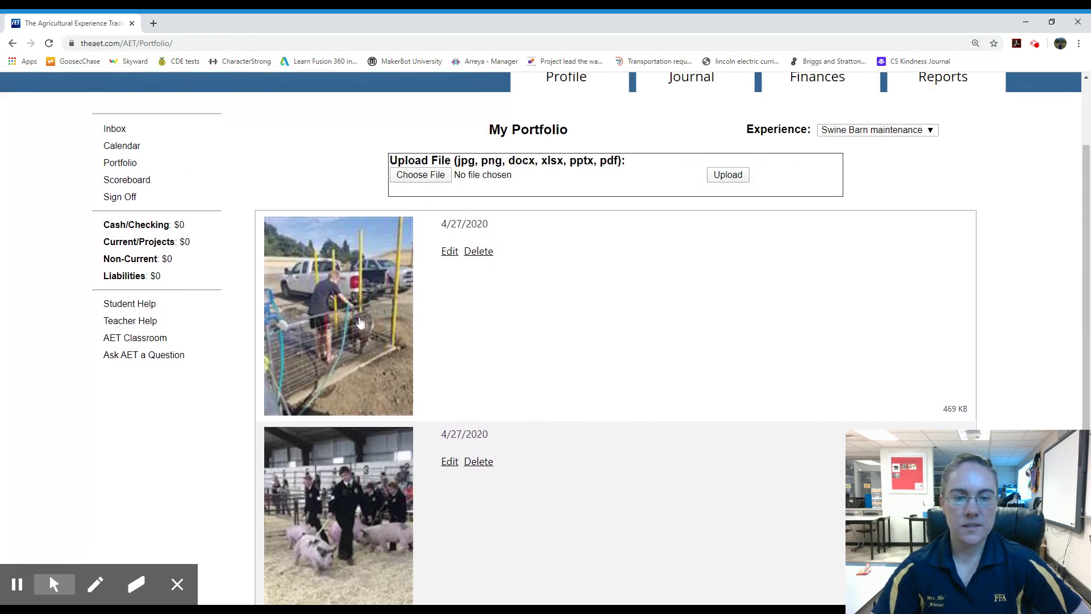
scroll(517, 328, down, 1)
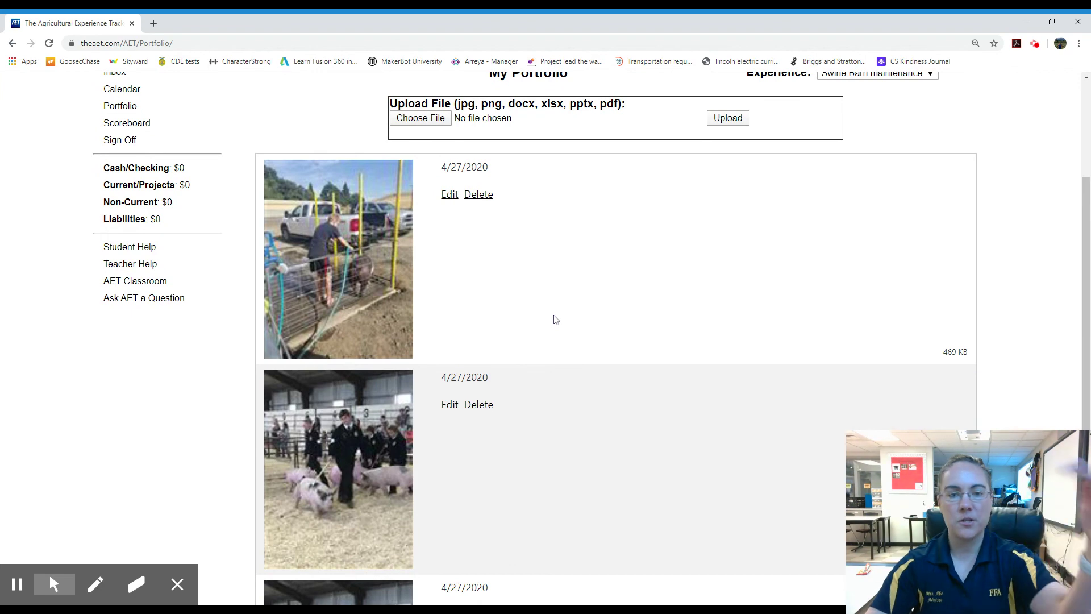
scroll(515, 430, down, 4)
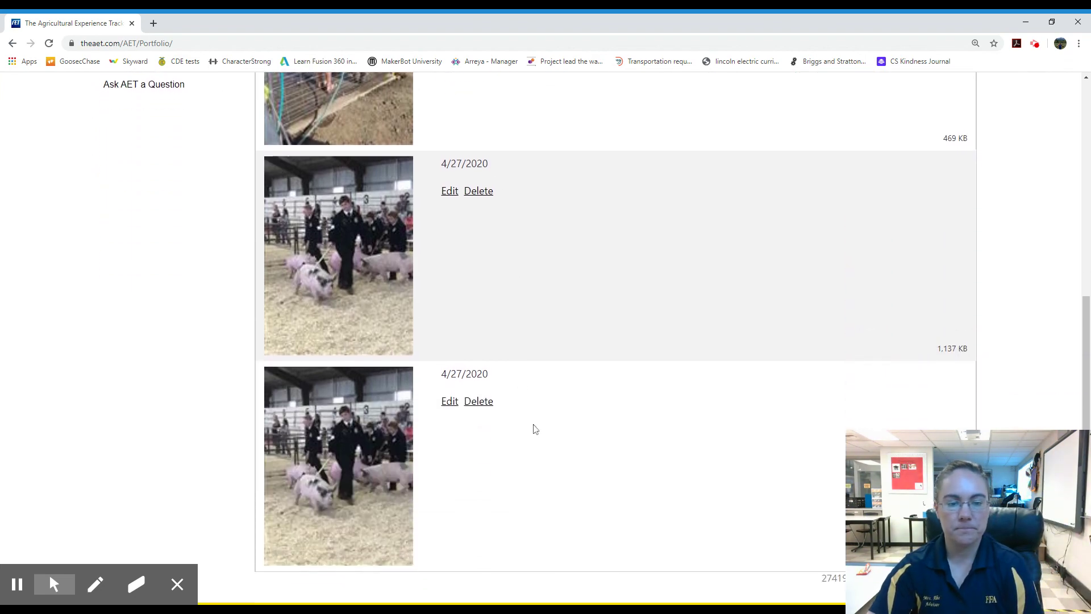
scroll(534, 429, up, 7)
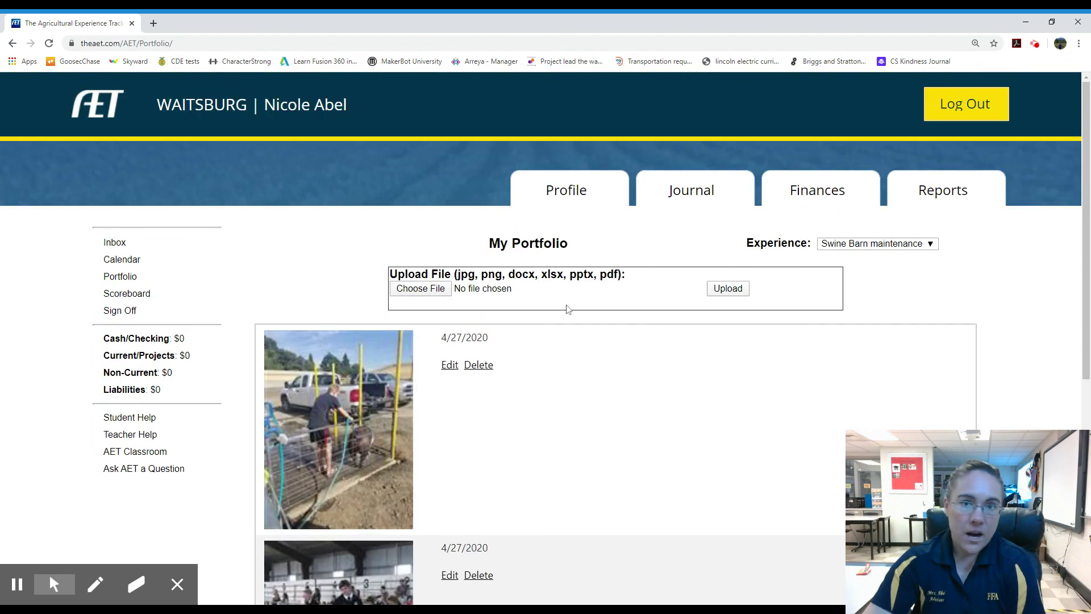